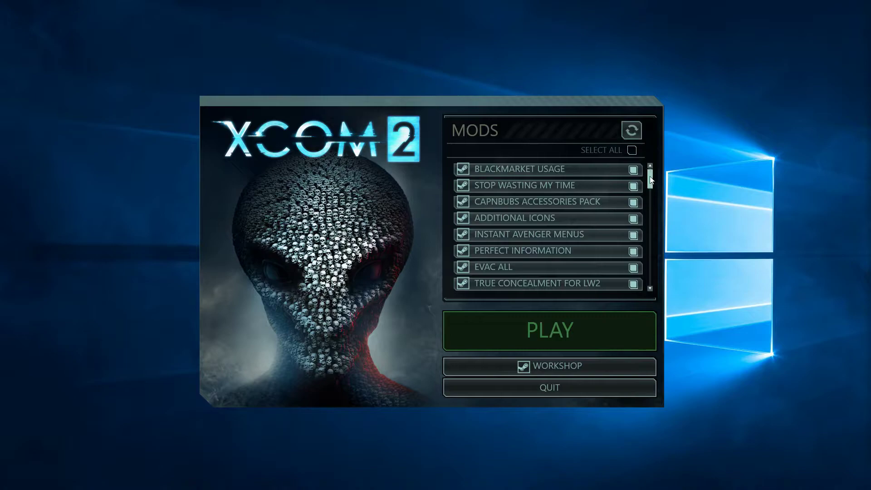
Go through the launcher's mod list from Blackmarket Usage to Skyranger Lift Sound Fix, examining each mod entry.
left_click_drag(651, 182, 654, 185)
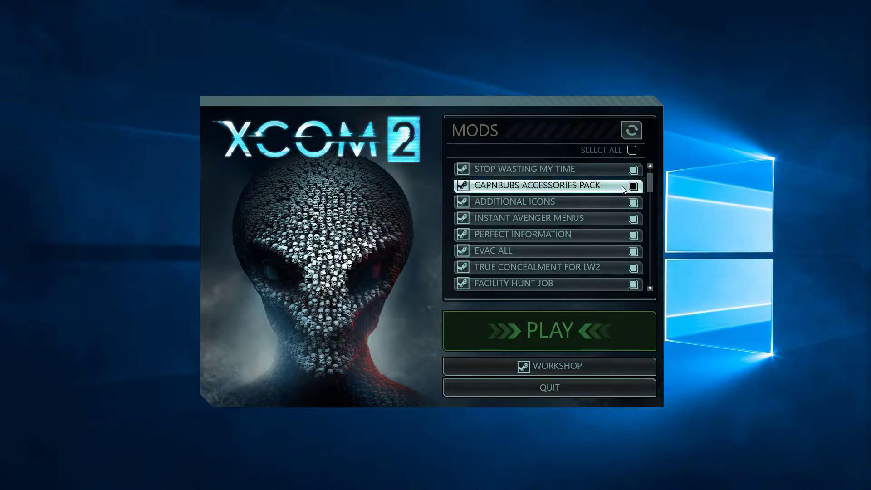
mouse_move(623, 190)
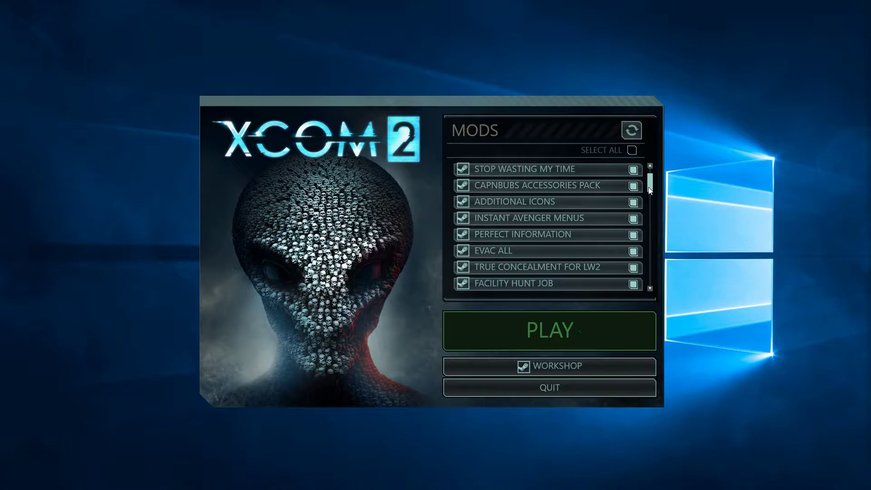
left_click_drag(649, 192, 651, 201)
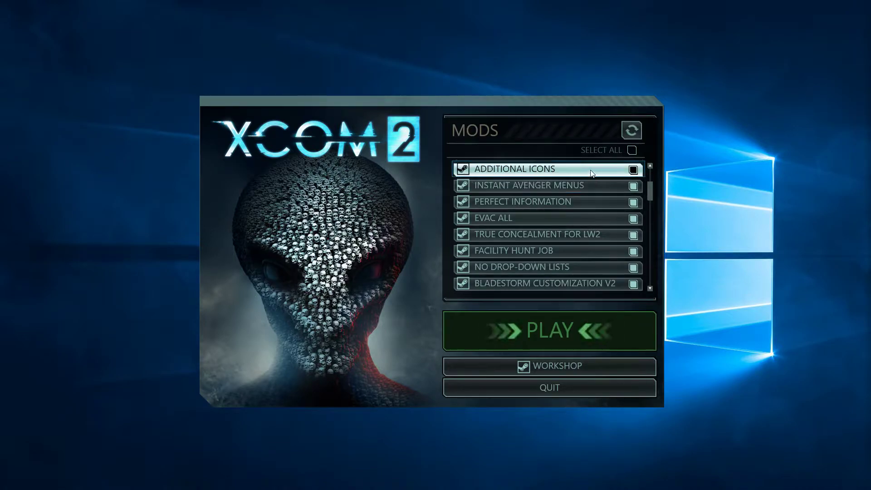
mouse_move(592, 169)
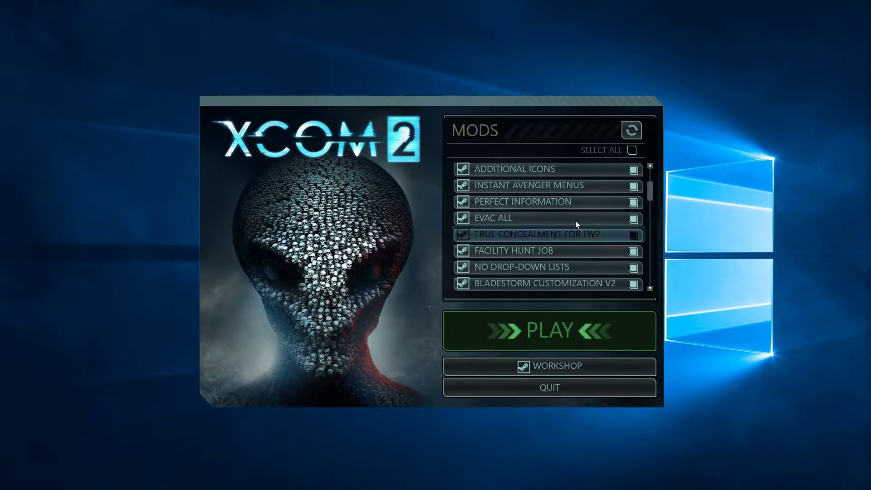
left_click(650, 289)
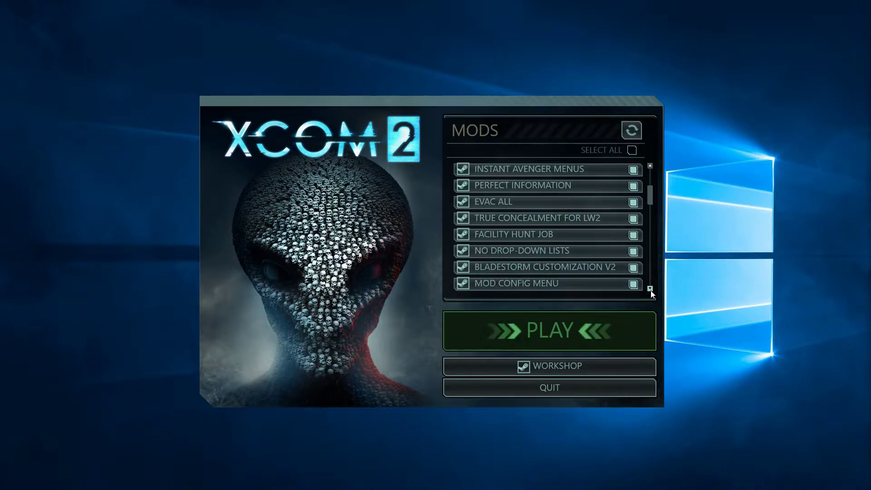
left_click(651, 289)
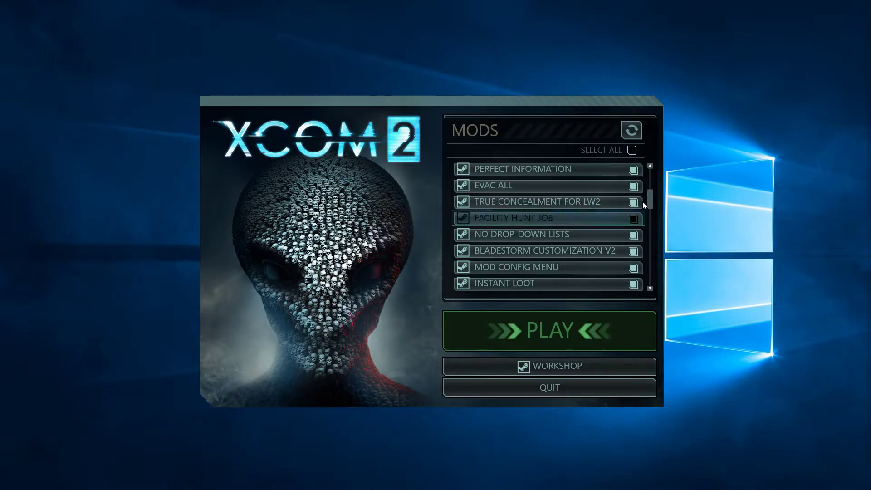
left_click(650, 289)
left_click(649, 289)
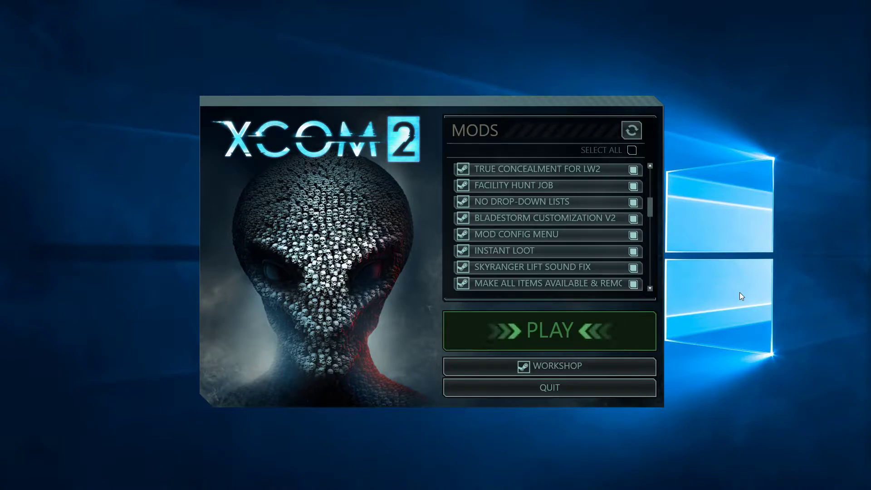
left_click(649, 289)
left_click(650, 289)
left_click(650, 289)
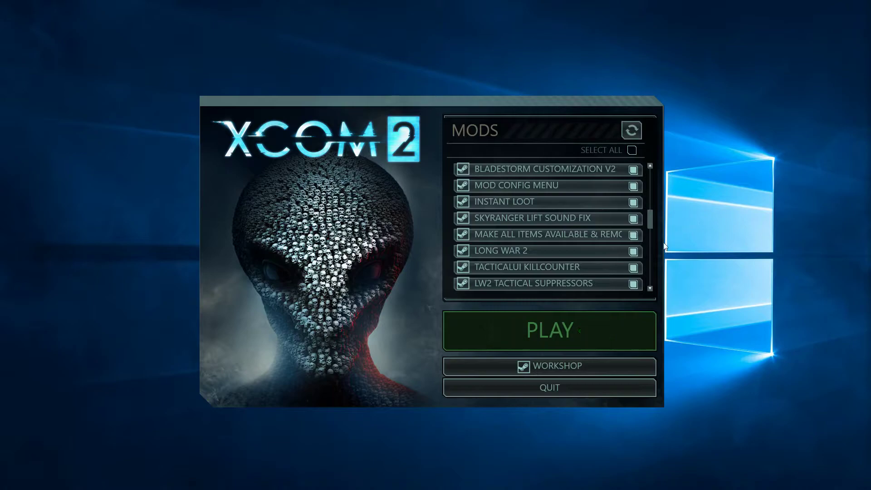
left_click(650, 290)
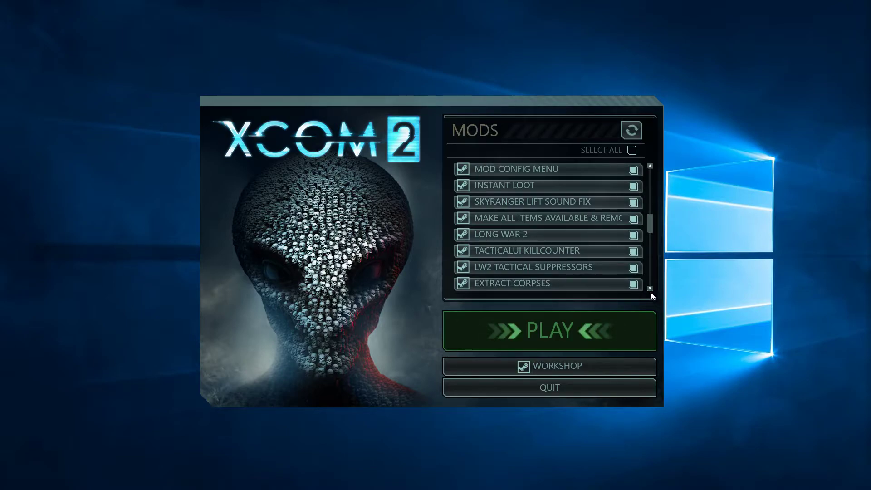
left_click(650, 289)
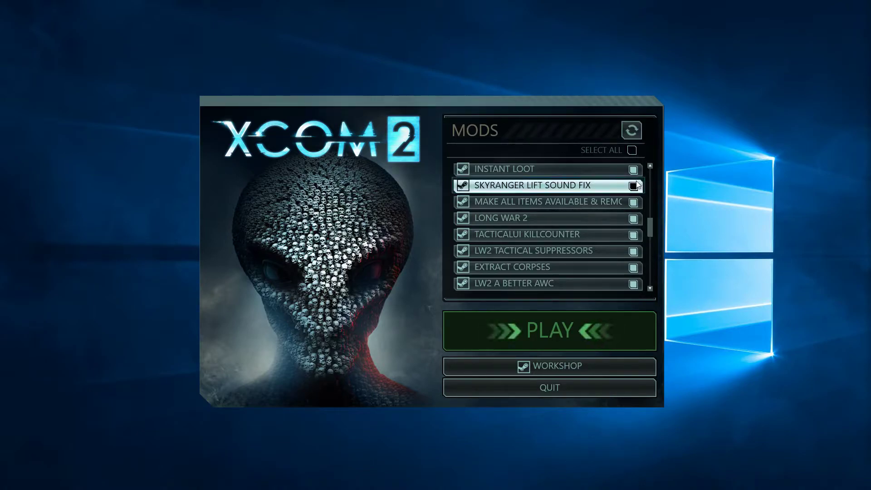
left_click(650, 288)
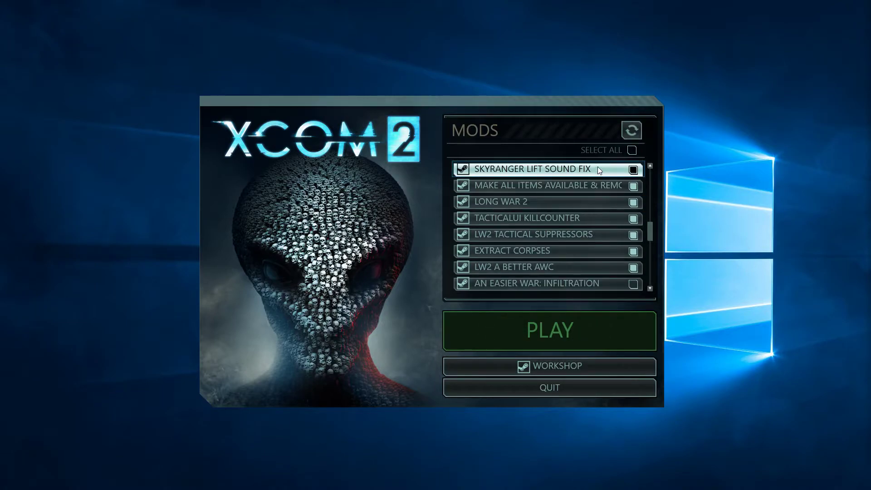
Examine the mod entries from Make All Items Available through Long War 2 to LW2 A Better AWC.
left_click(650, 288)
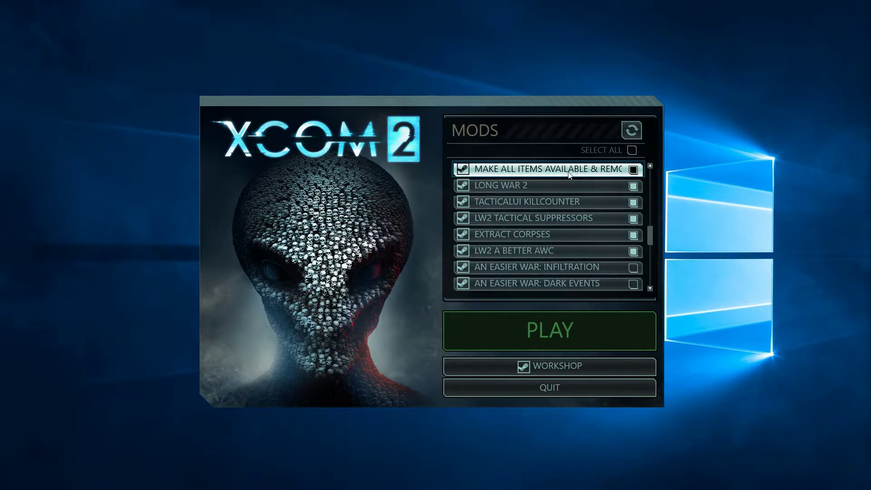
mouse_move(567, 174)
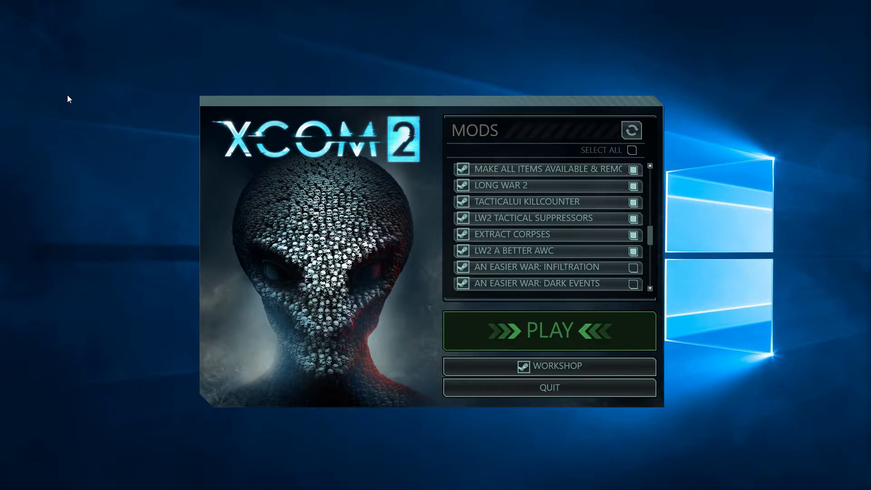
left_click(650, 290)
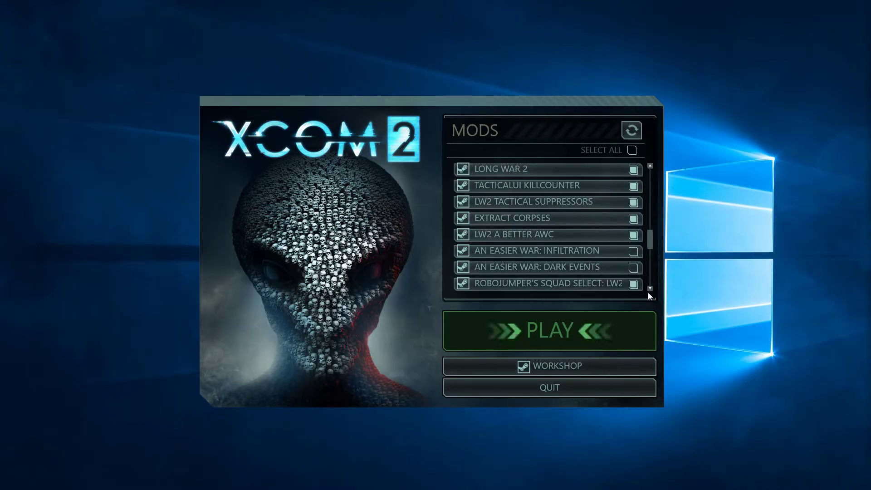
left_click(650, 289)
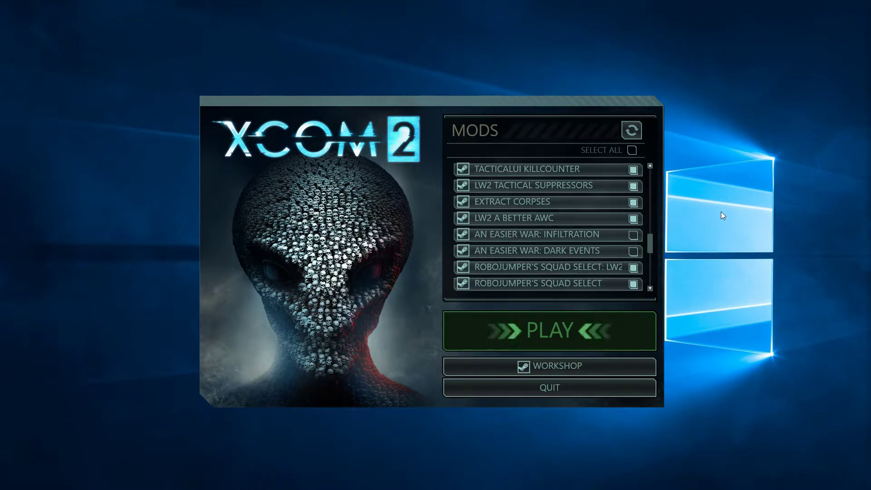
left_click_drag(764, 24, 858, 83)
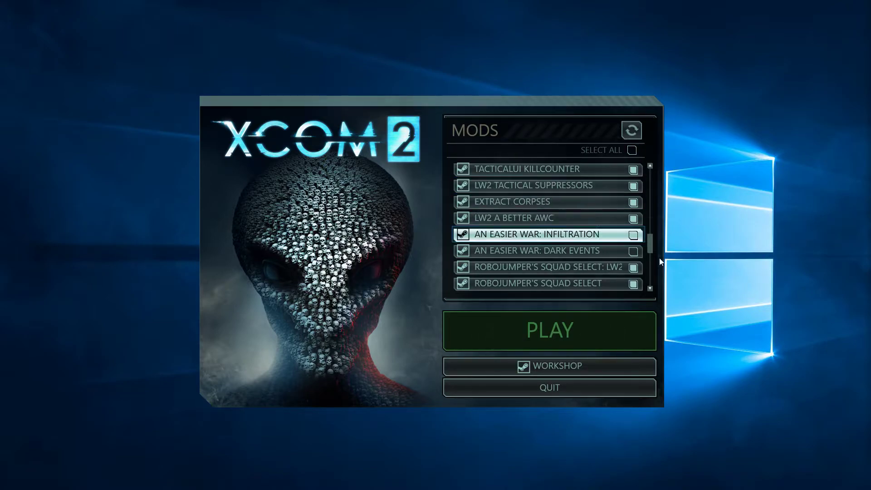
left_click(650, 289)
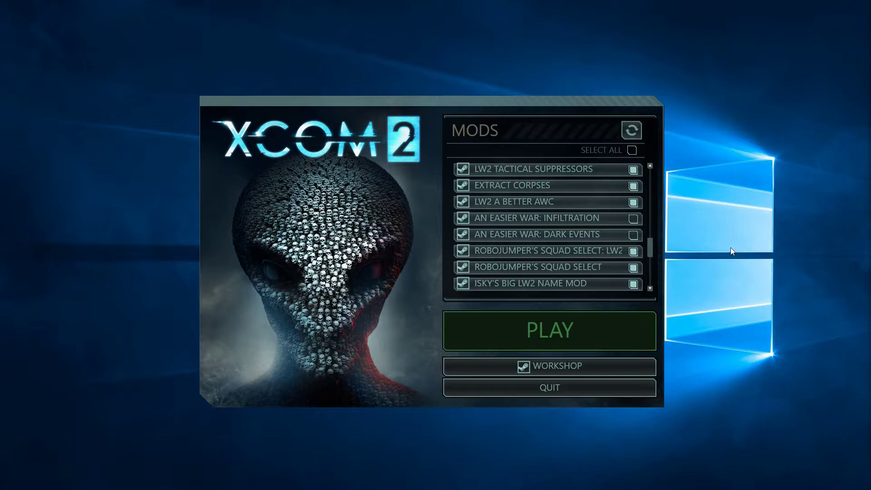
left_click(650, 289)
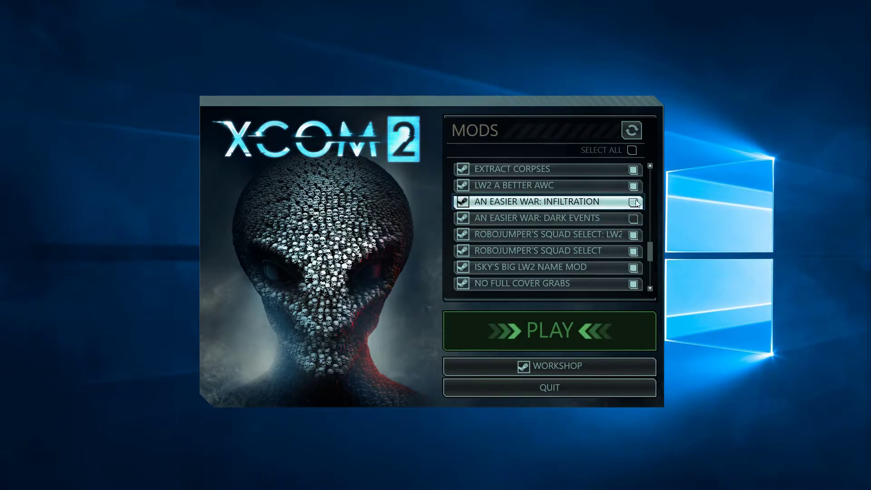
left_click(650, 288)
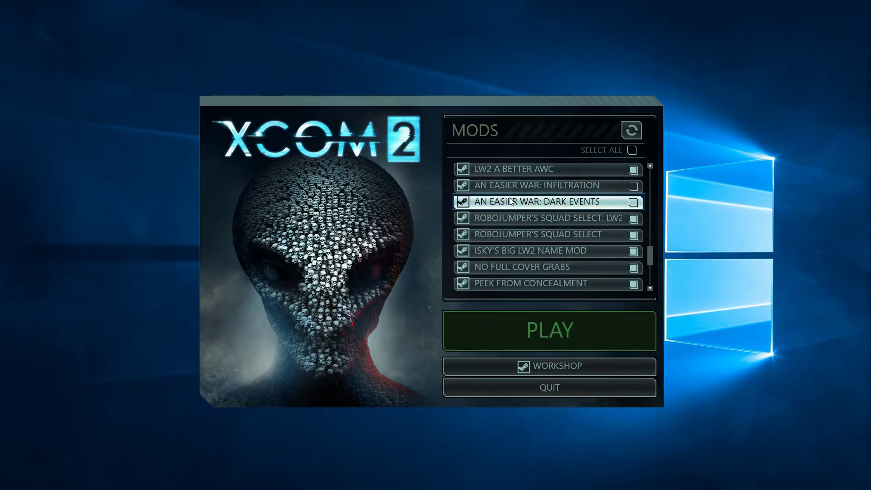
Enable the An Easier War: Dark Events mod in the mod list.
mouse_move(583, 188)
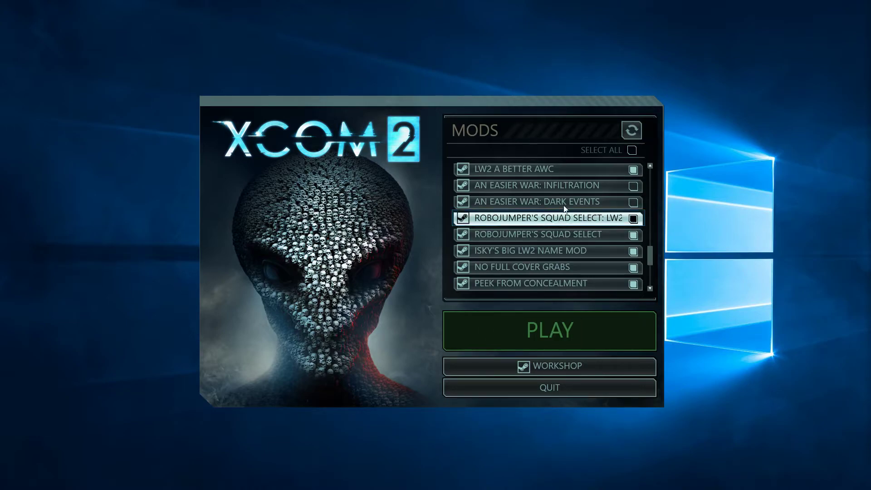
mouse_move(504, 201)
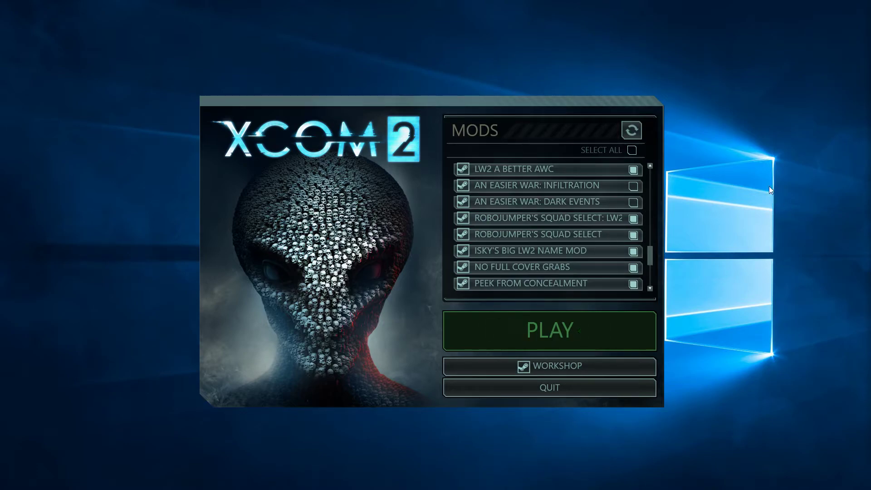
left_click_drag(717, 75, 815, 404)
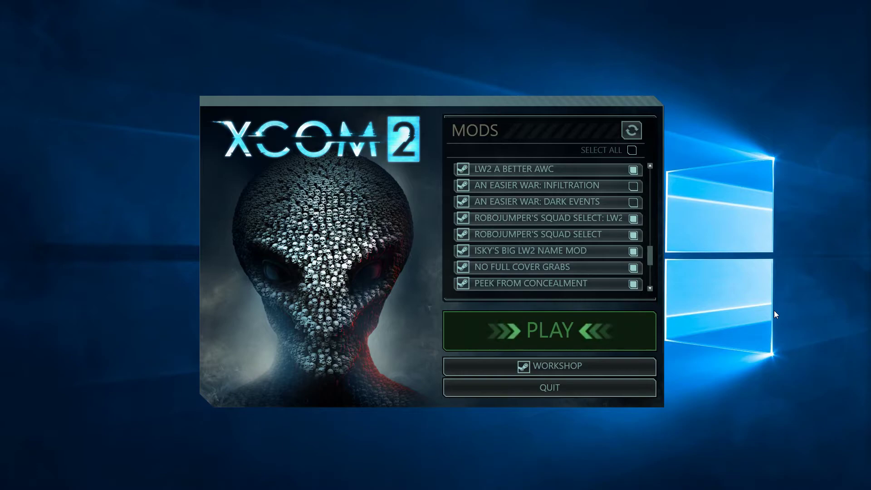
mouse_move(572, 202)
left_click(633, 203)
Examine the remaining mod entries from Robojumper's Squad Select to Commander's Choice at the end of the list.
scroll(653, 263, "down", 2)
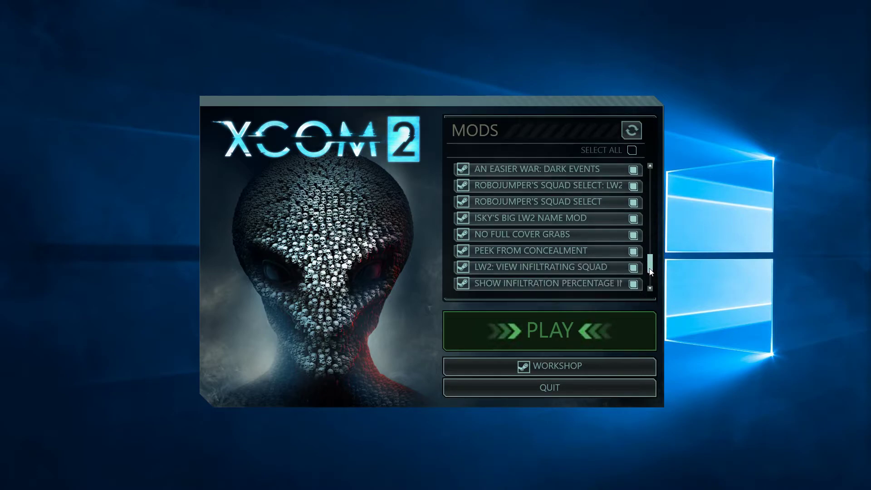
mouse_move(559, 202)
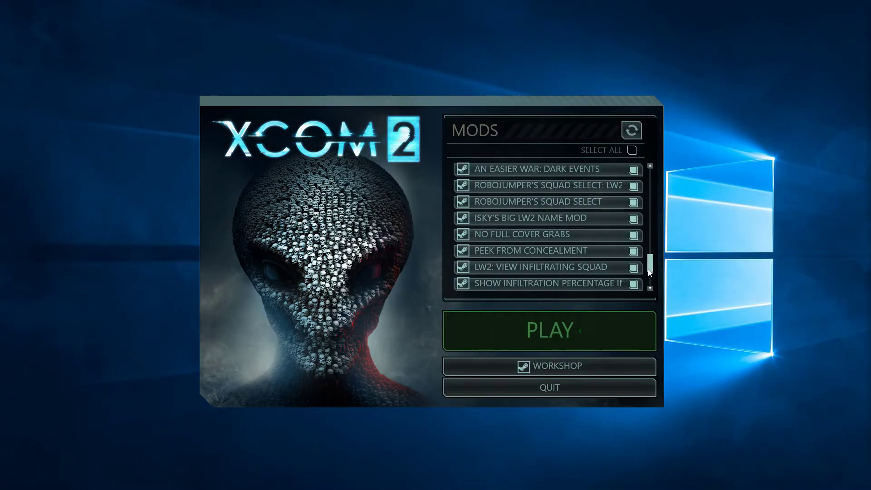
scroll(650, 275, "down", 1)
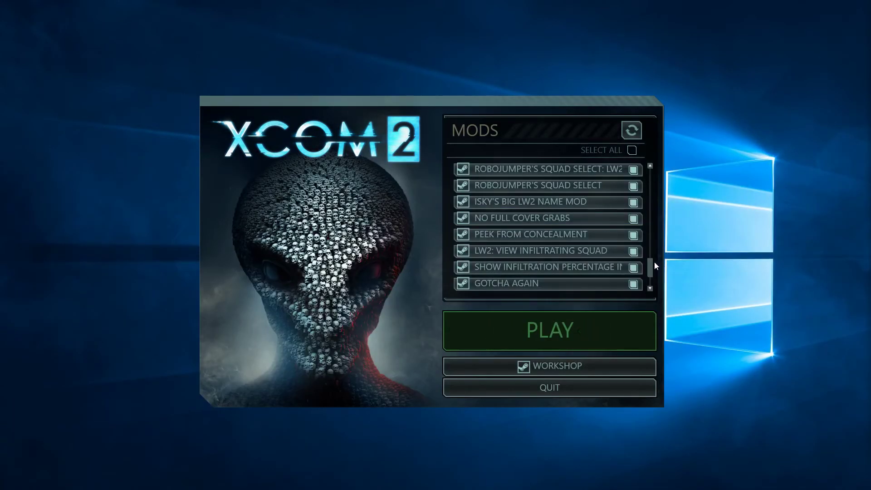
left_click(650, 289)
left_click(650, 289)
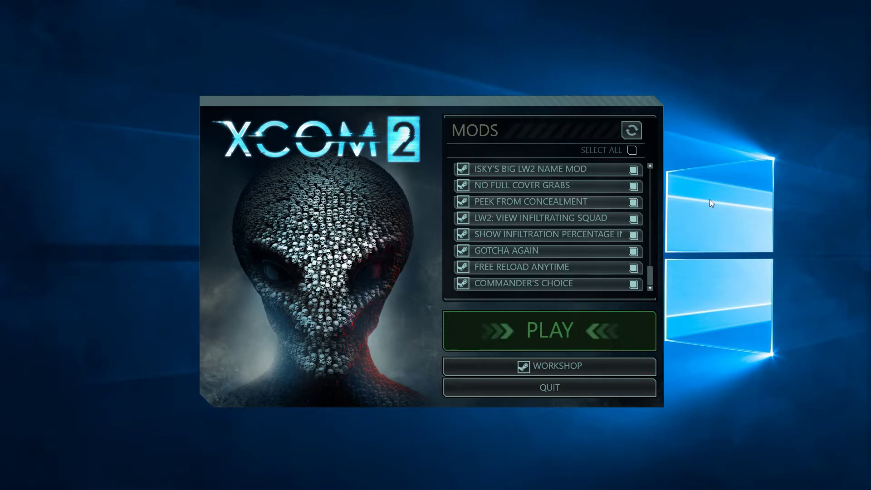
mouse_move(586, 191)
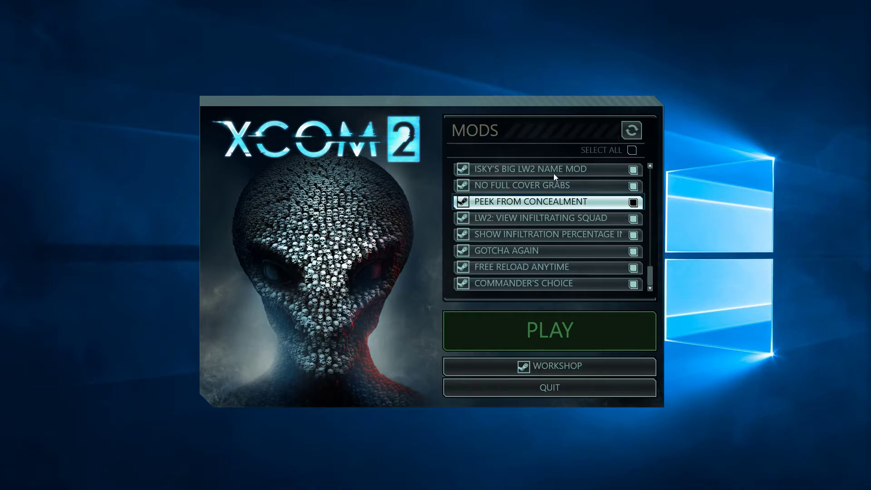
mouse_move(538, 168)
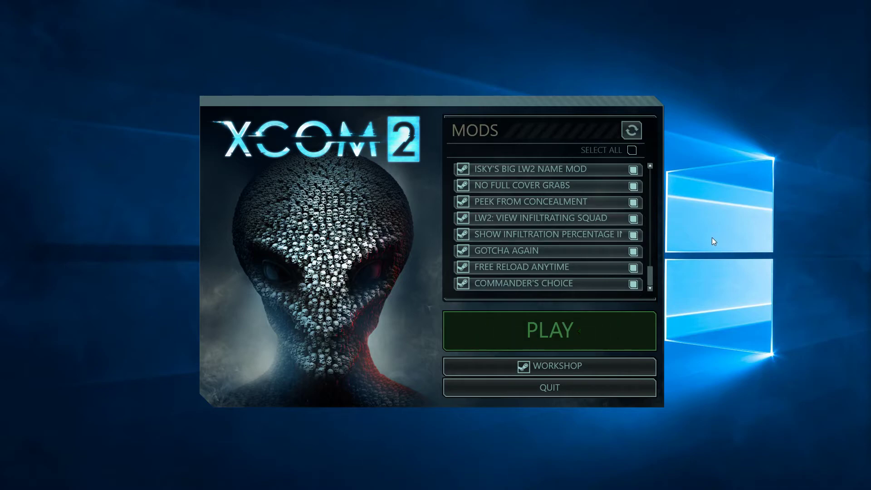
mouse_move(607, 236)
mouse_move(596, 269)
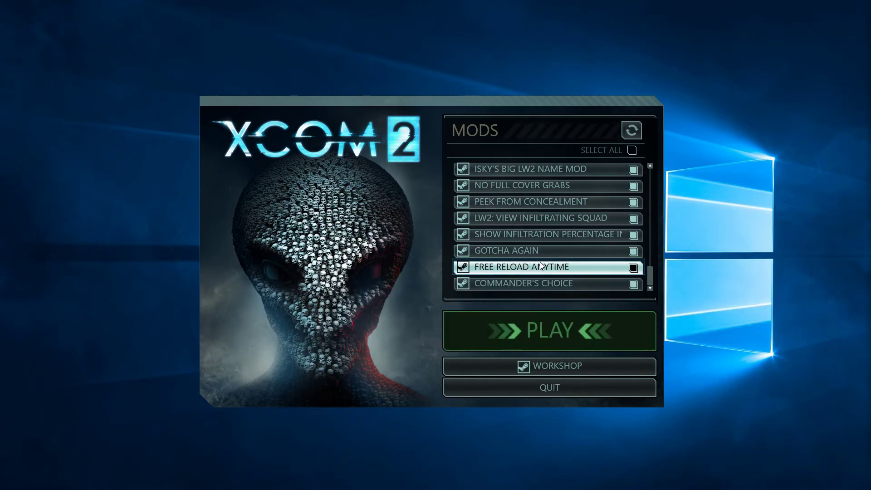
mouse_move(540, 263)
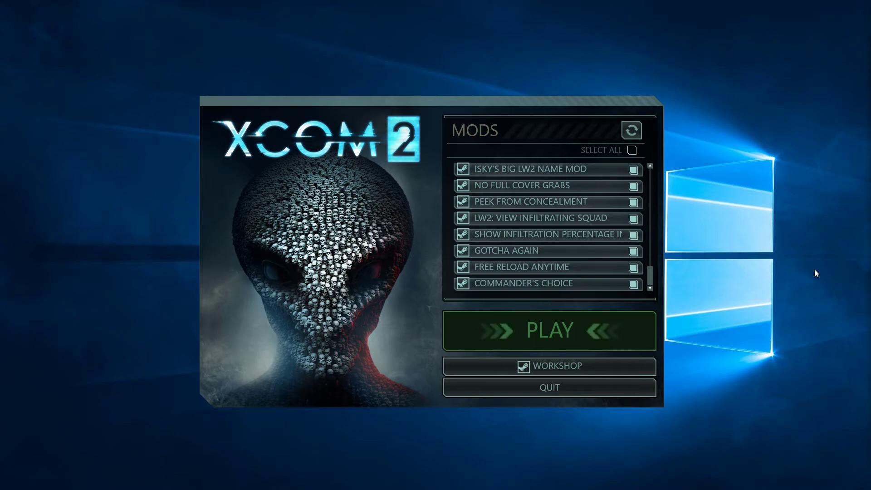
left_click_drag(710, 79, 806, 377)
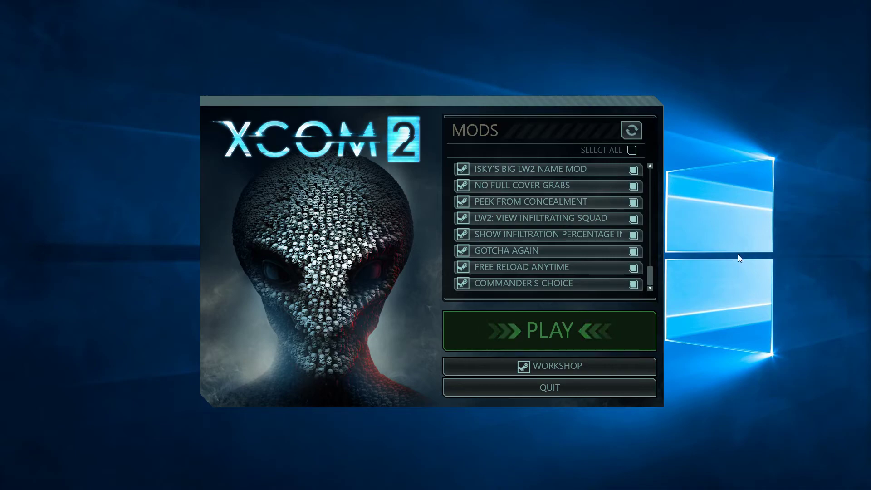
left_click_drag(693, 111, 806, 443)
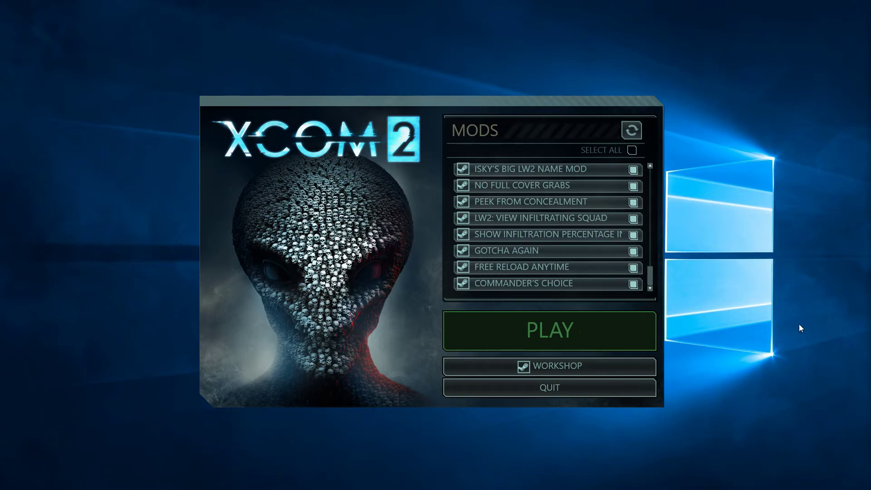
Return to the start of the mod list and recheck the entries from Blackmarket Usage to Instant Loot.
scroll(573, 272, "up", 10)
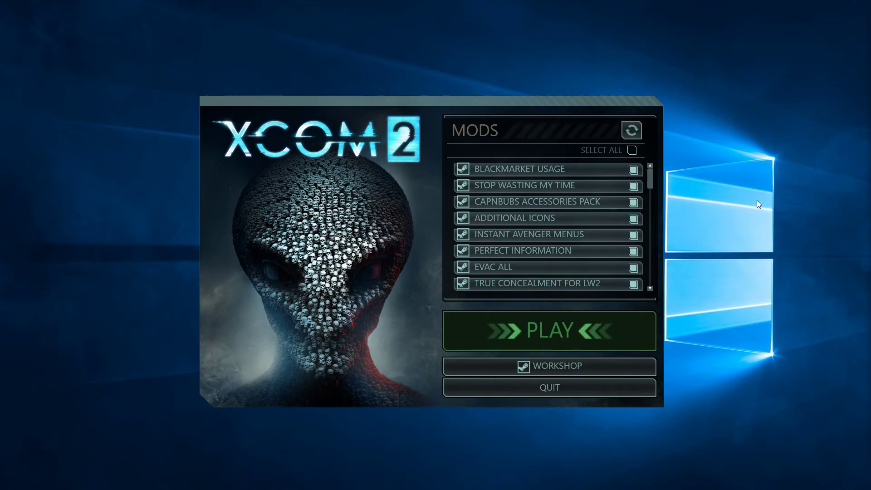
left_click_drag(703, 109, 832, 424)
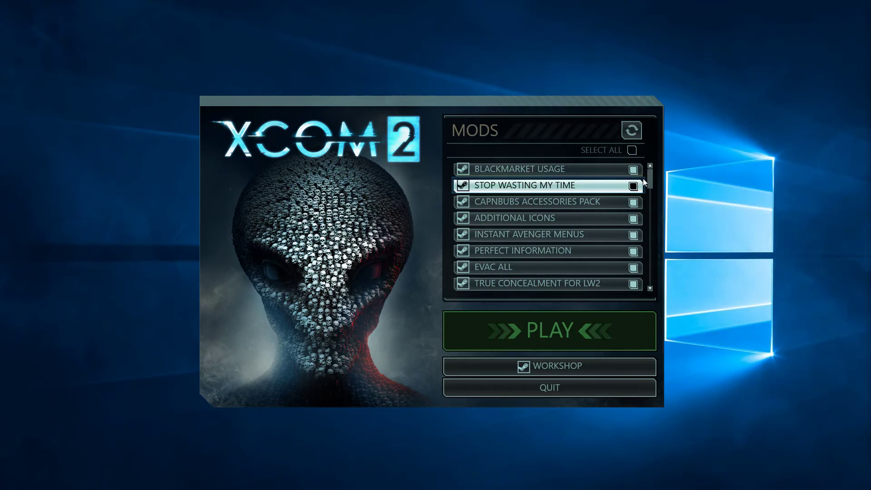
left_click_drag(650, 179, 654, 139)
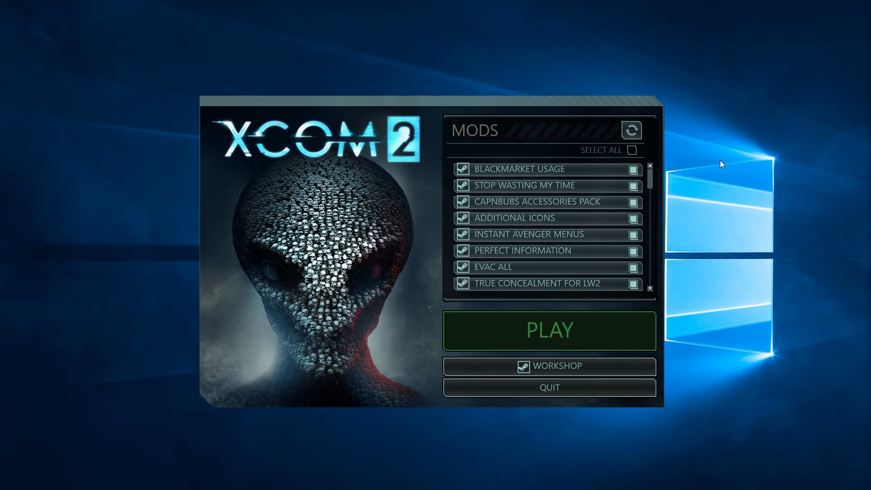
scroll(644, 200, "down", 5)
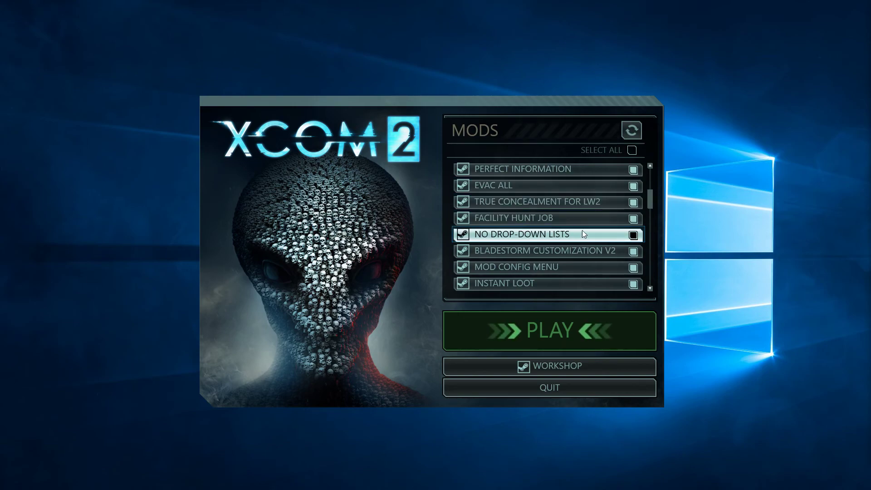
scroll(647, 200, "up", 5)
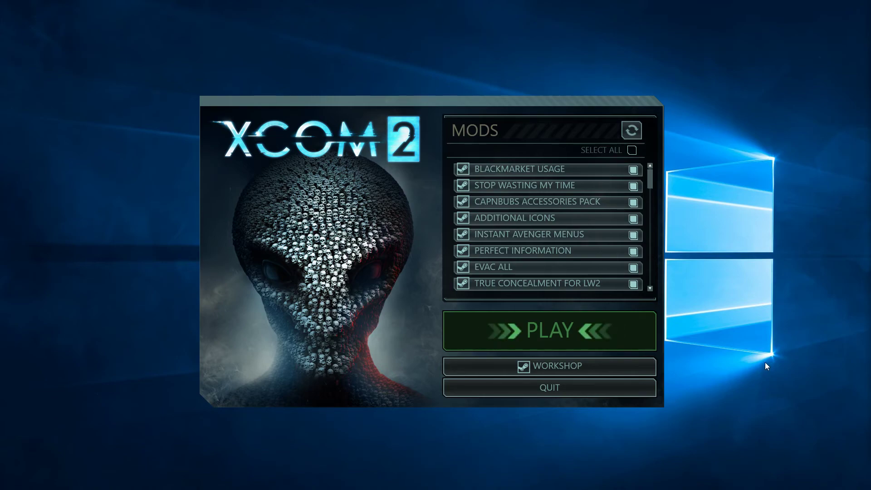
left_click_drag(649, 180, 710, 131)
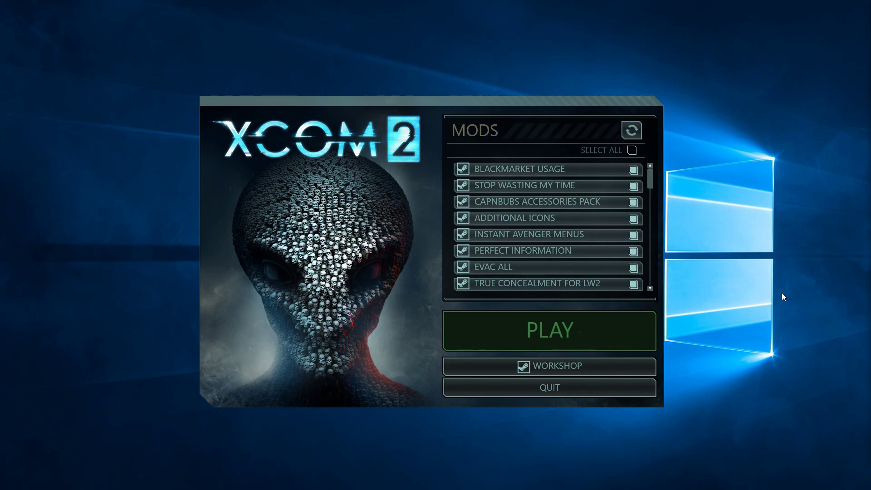
left_click_drag(720, 94, 825, 408)
left_click_drag(651, 179, 704, 156)
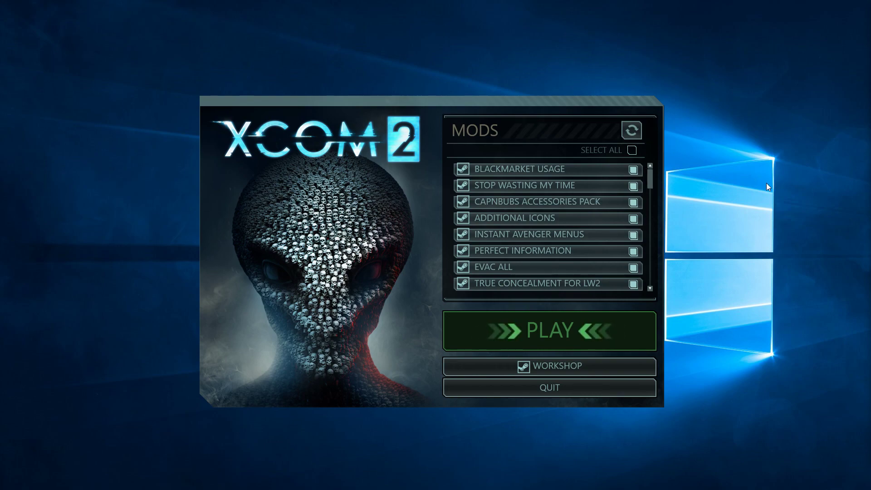